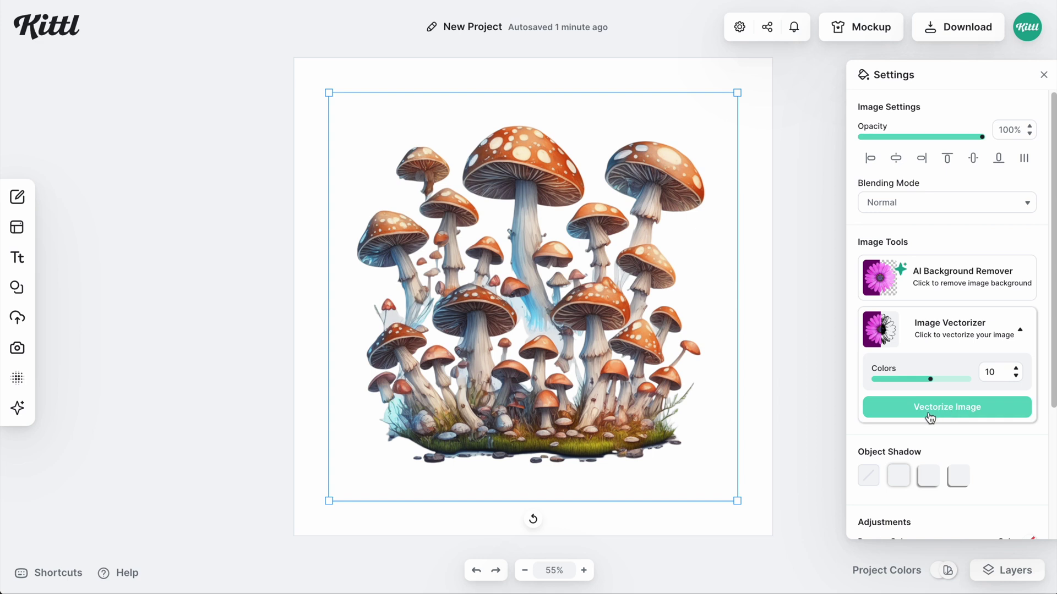
- Vectorize the mushroom illustration at 10 colours and turn its orange caps bright green
click(929, 418)
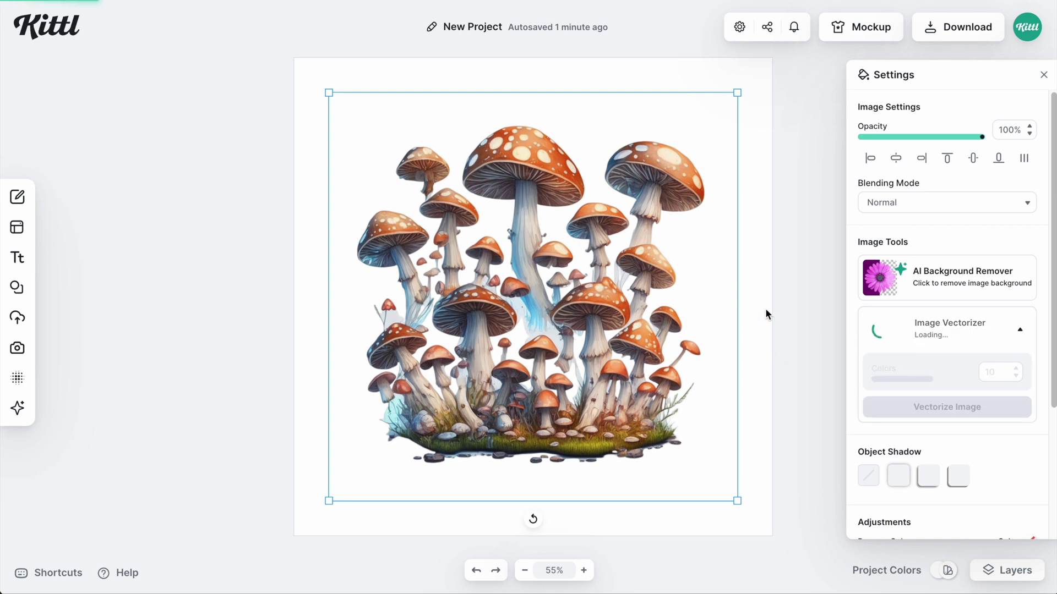
click(948, 127)
click(930, 148)
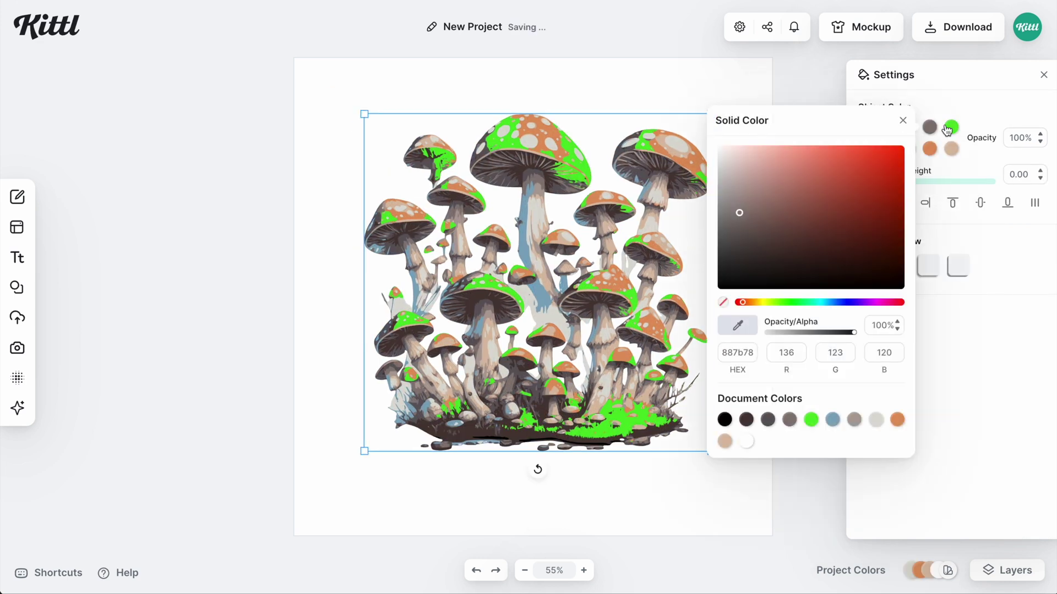
click(811, 441)
click(887, 238)
- Change the blue mushroom stems to olive
click(903, 141)
click(865, 148)
click(698, 324)
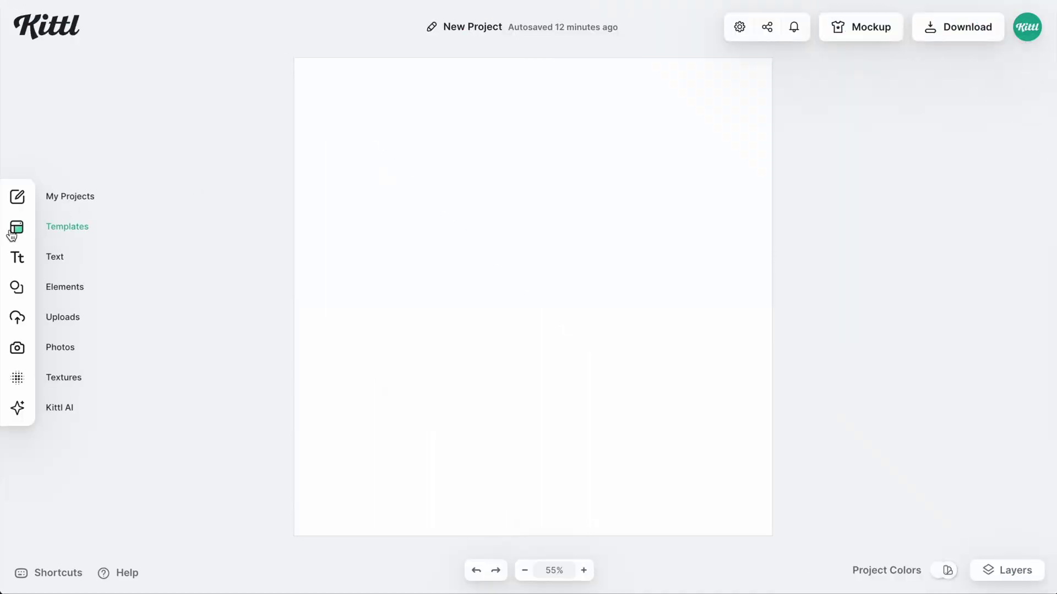
- Generate 'a group of magical mushrooms' with Kittl AI in the Detailed Drawing clipart style
click(17, 407)
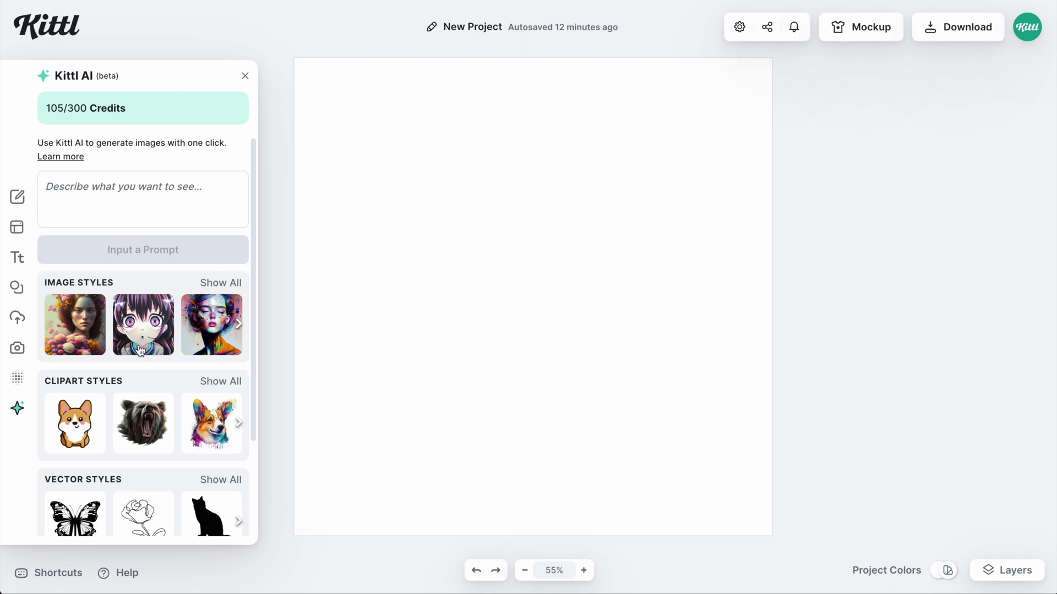
scroll(139, 349, down, 2)
click(214, 352)
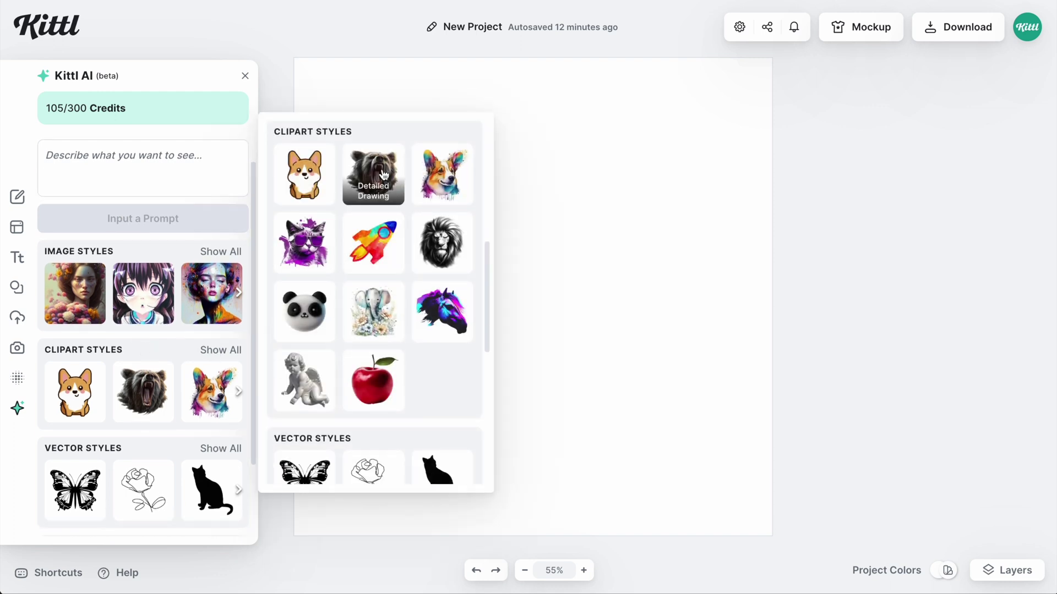
click(383, 175)
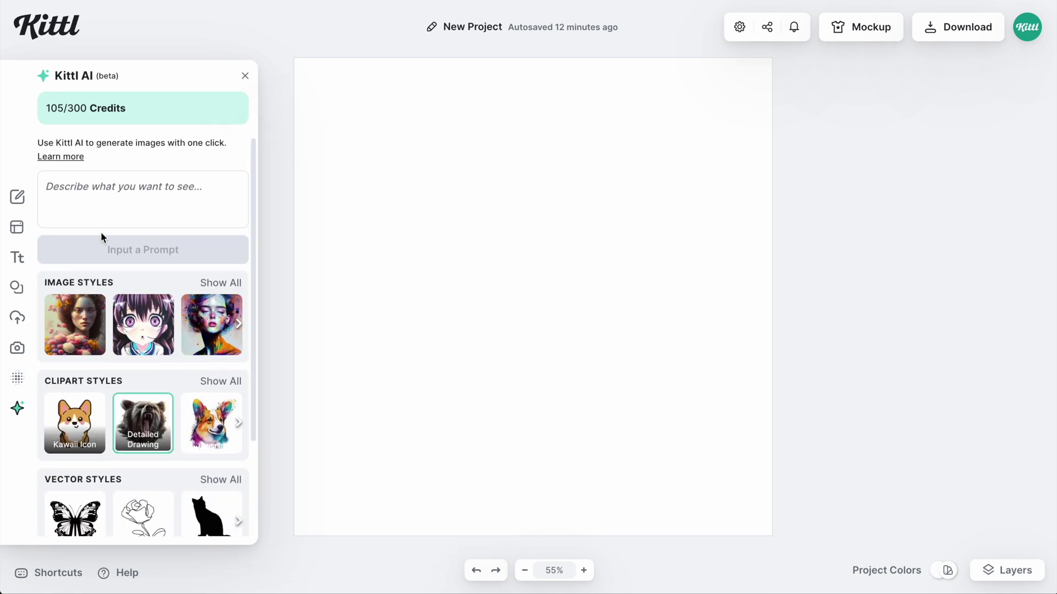
click(99, 186)
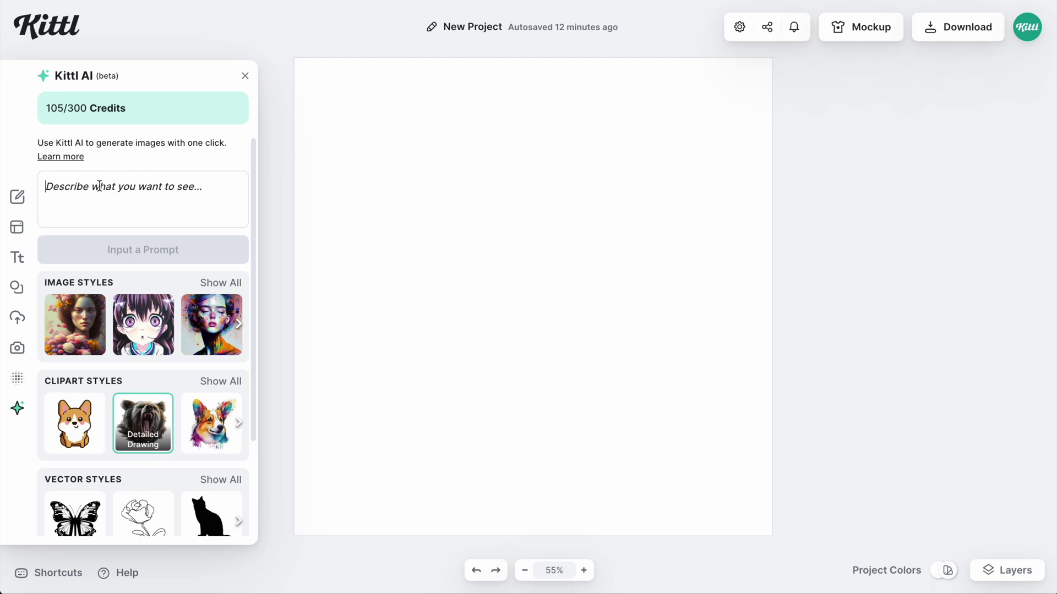
text(a group of magical mushrooms)
key(Return)
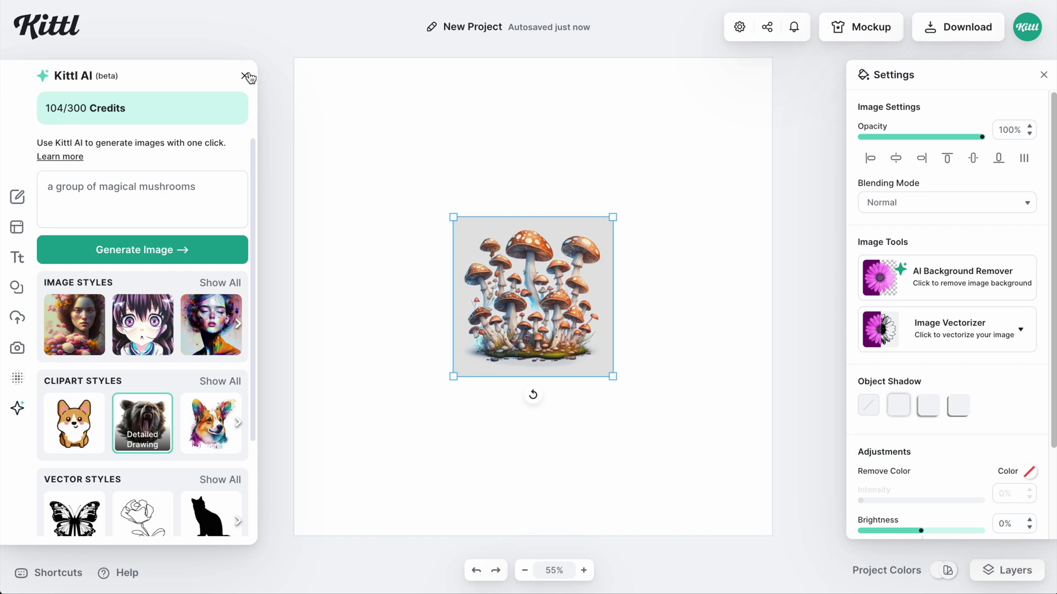
- Scale the generated mushroom image up to fill most of the canvas and strip its grey background
click(245, 75)
drag(612, 217, 734, 87)
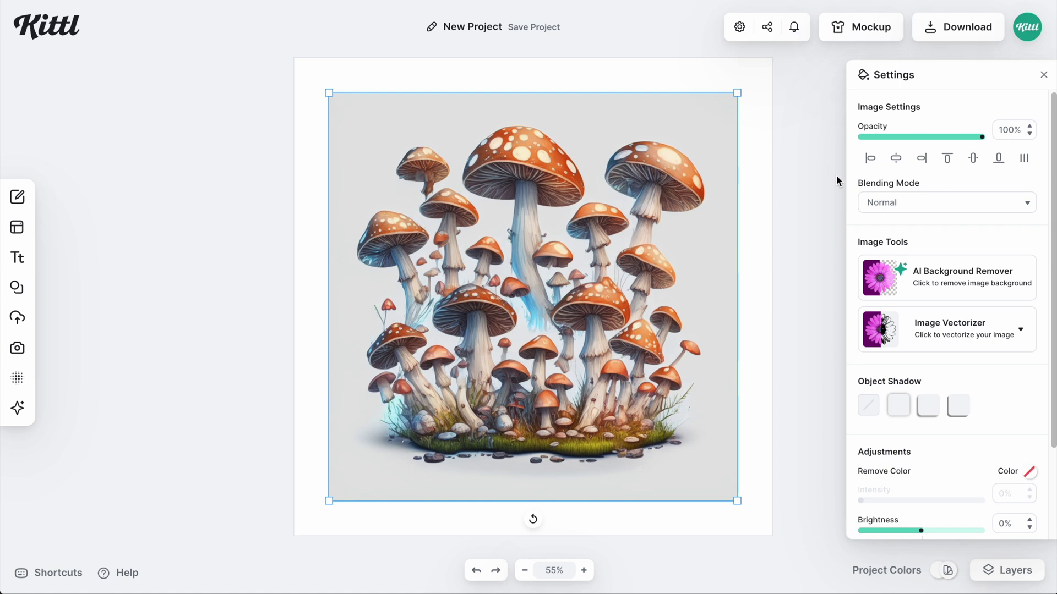
click(945, 286)
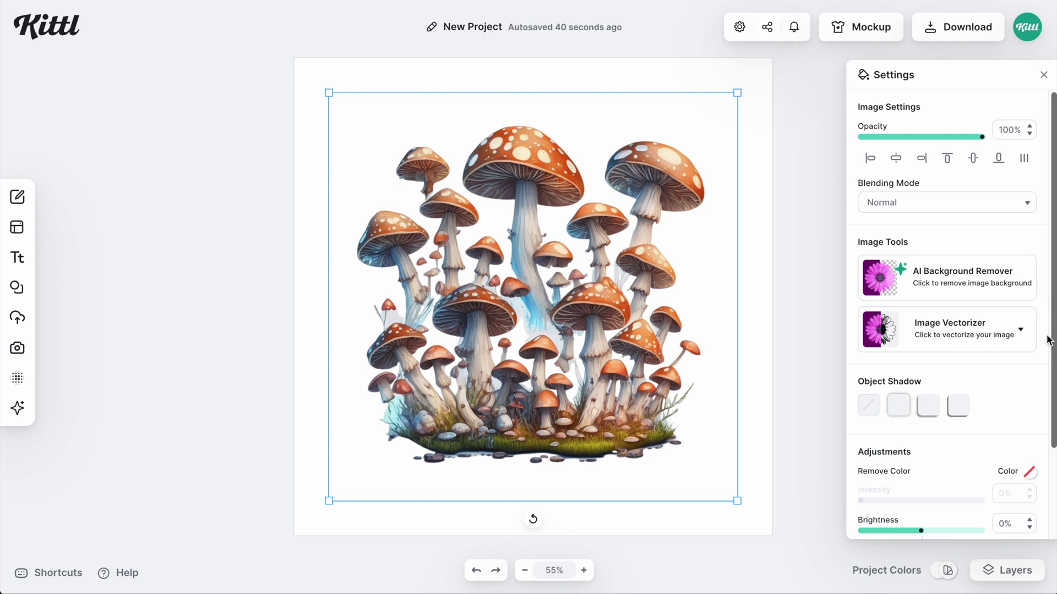
- Vectorize the cut-out mushroom image with the Image Vectorizer Colors slider set to 10
click(1021, 330)
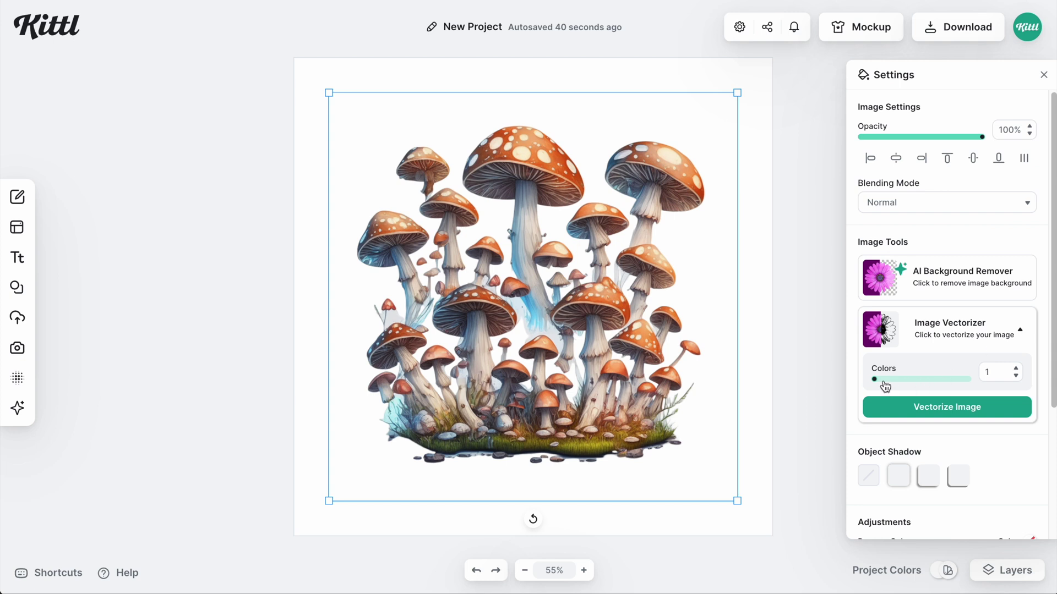
drag(878, 384, 894, 381)
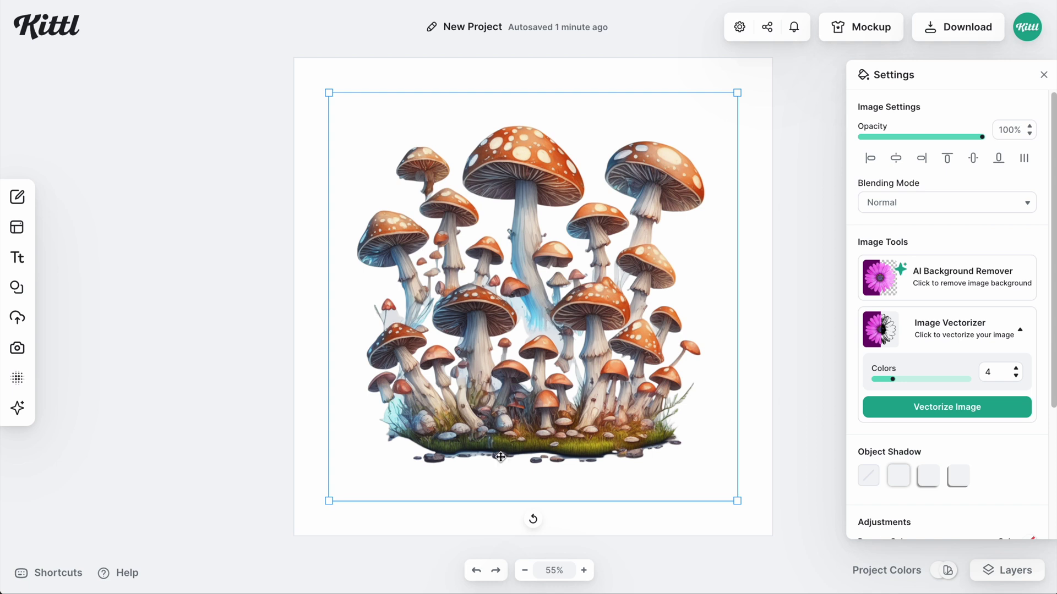
drag(892, 380, 930, 381)
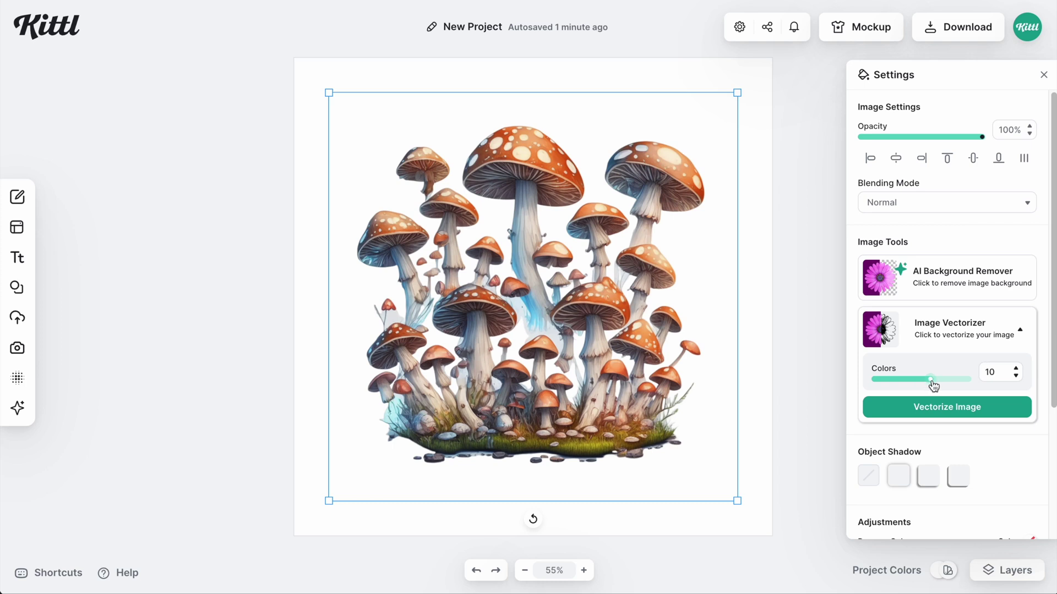
click(929, 416)
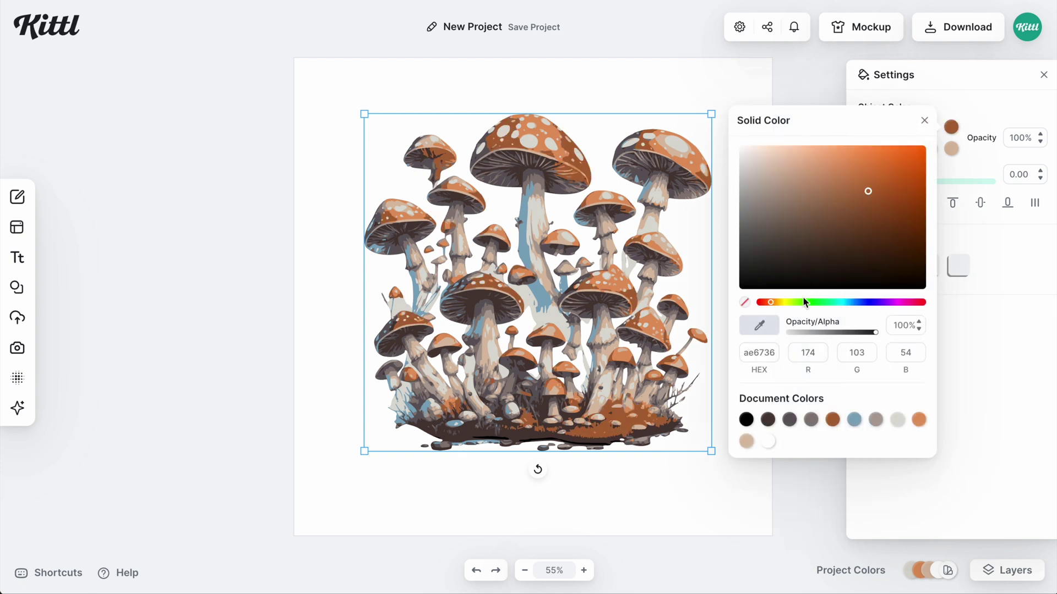
- Shift the orange mushroom cap colours to a bright green and a dark green
click(807, 302)
drag(867, 193, 914, 144)
click(925, 120)
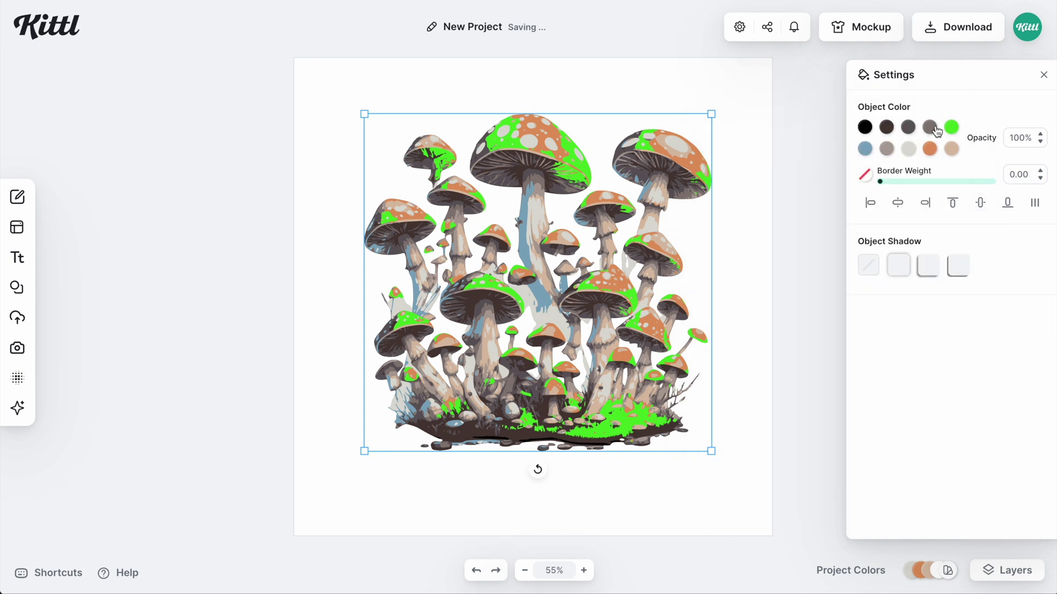
click(931, 128)
click(929, 128)
click(930, 149)
click(807, 323)
click(889, 243)
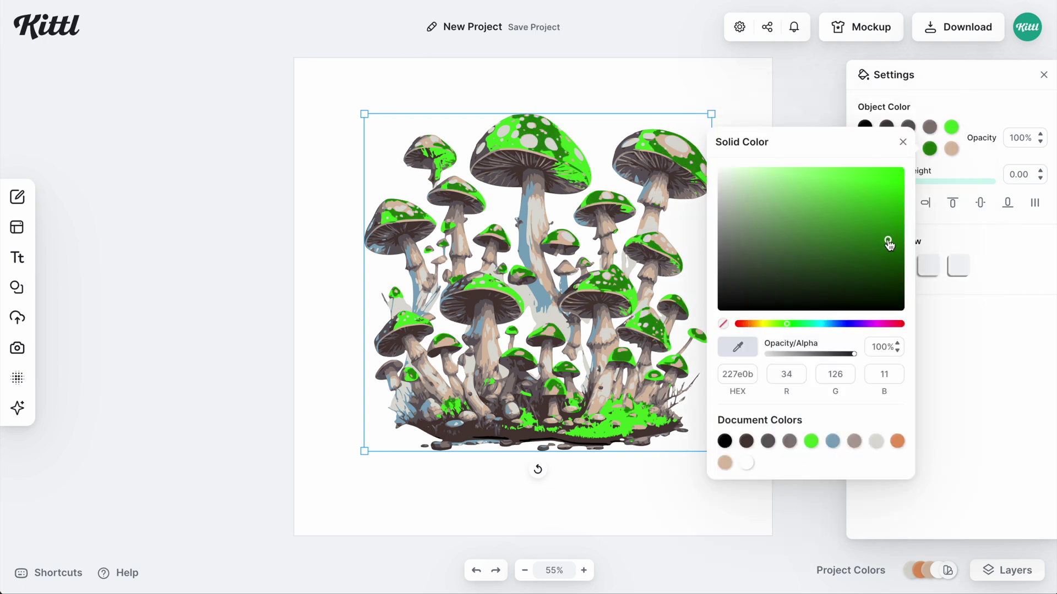
- Turn the blue stem colour into a darker olive, then adjust the green and cream swatches
click(865, 149)
click(698, 323)
click(747, 229)
click(951, 128)
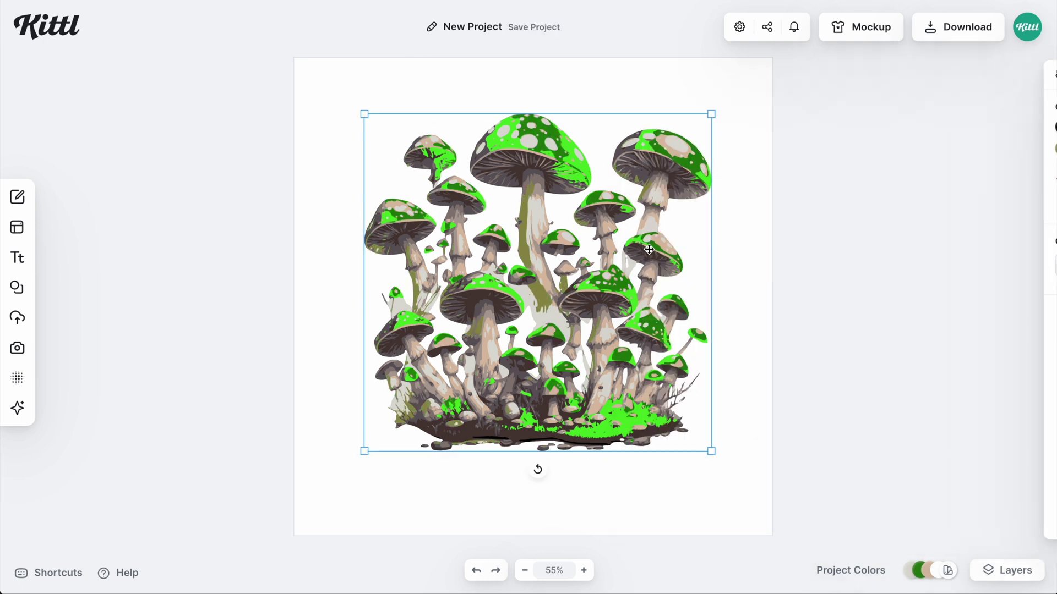
click(951, 127)
click(952, 127)
click(908, 149)
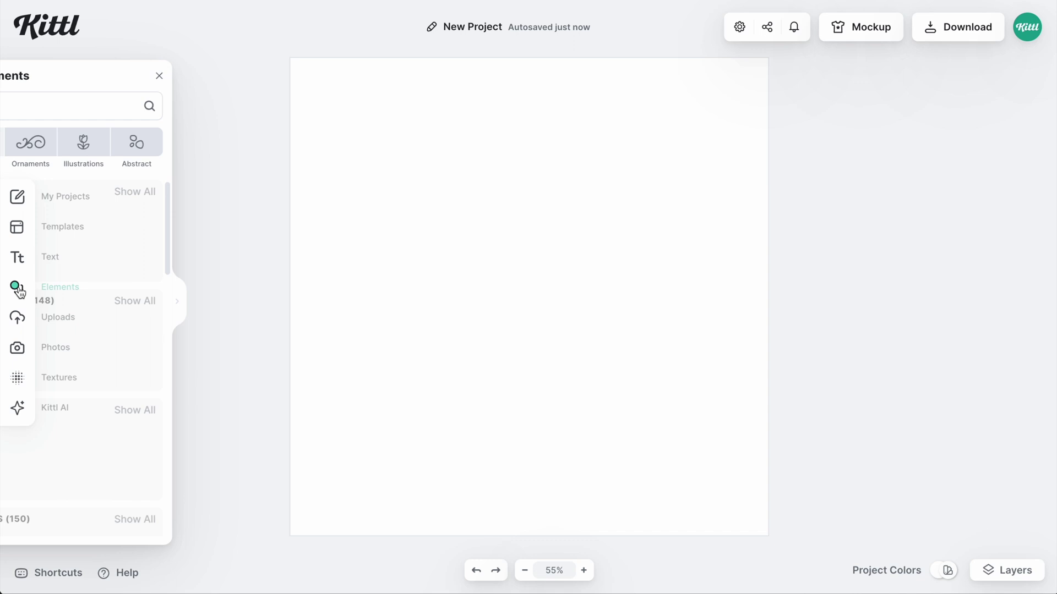
- Add the red hibiscus from the Vintage Flowers illustrations to the canvas
click(170, 146)
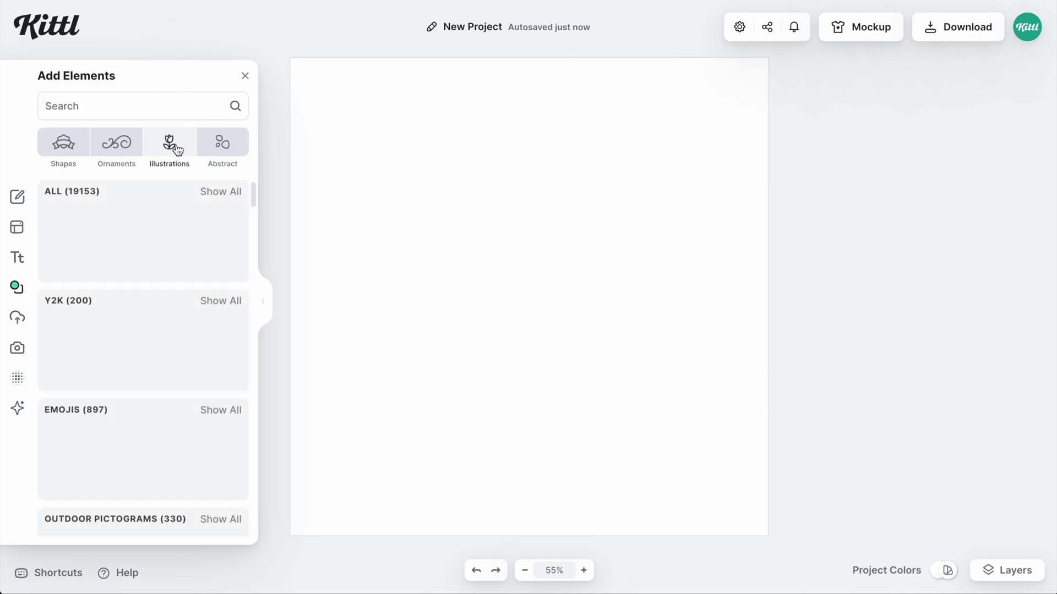
scroll(186, 302, down, 14)
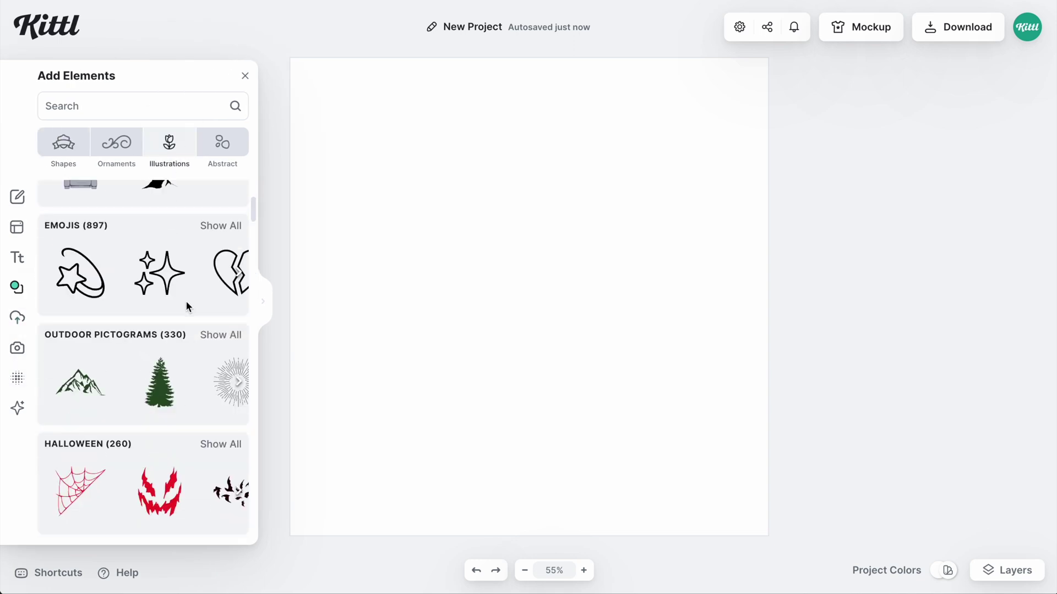
scroll(187, 306, down, 5)
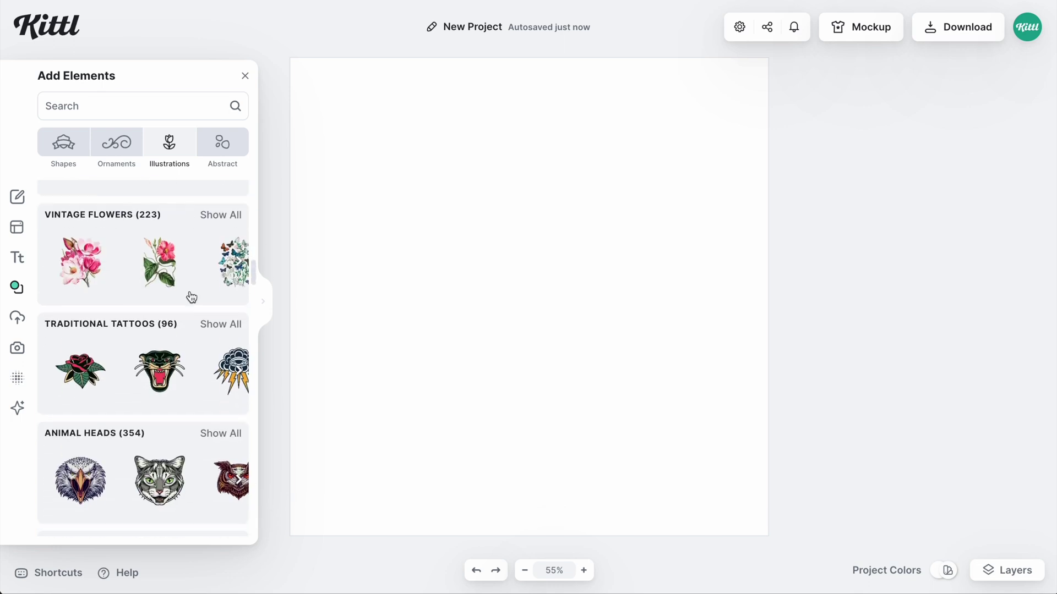
click(222, 215)
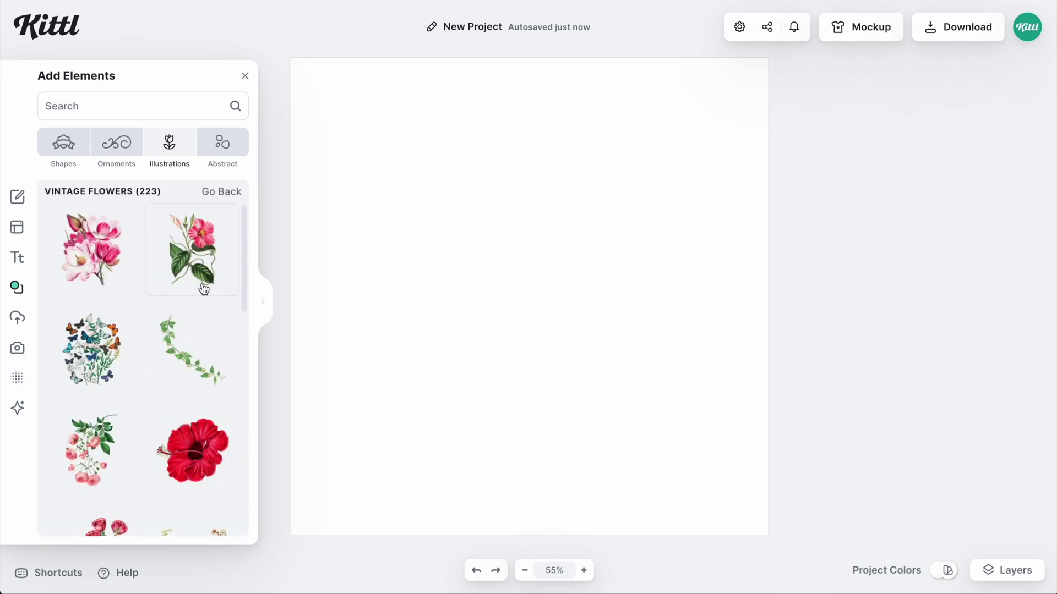
scroll(203, 287, down, 3)
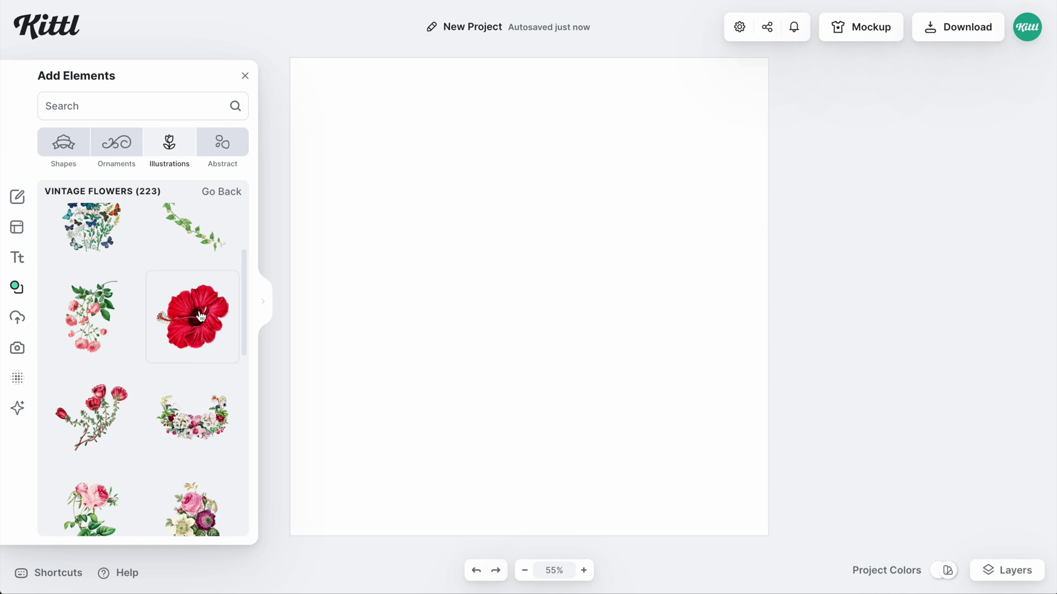
click(201, 316)
- Vectorize the hibiscus into 4 colours and nudge it slightly lower
click(988, 290)
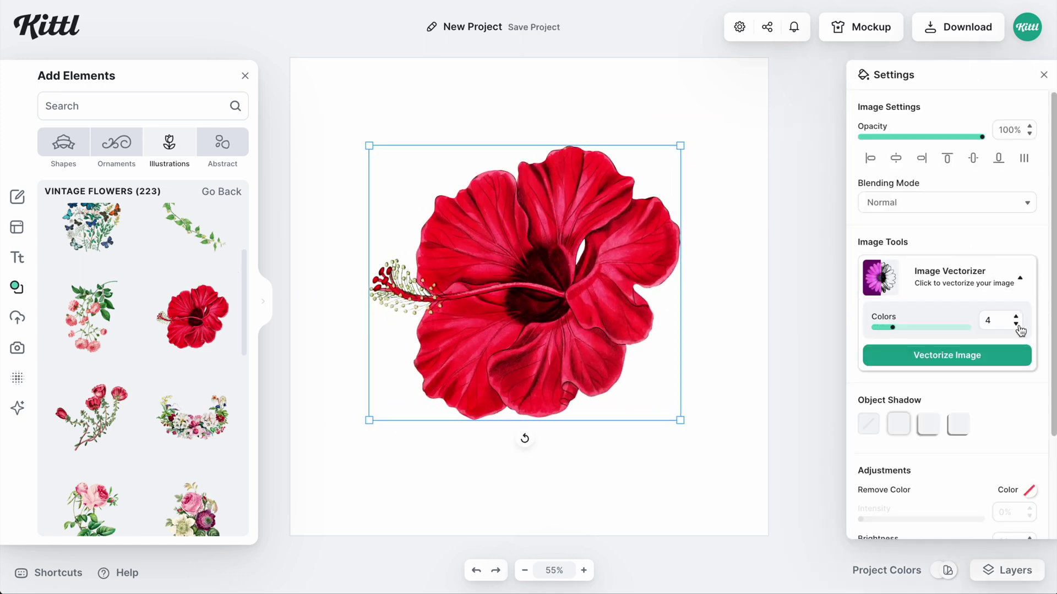
click(962, 356)
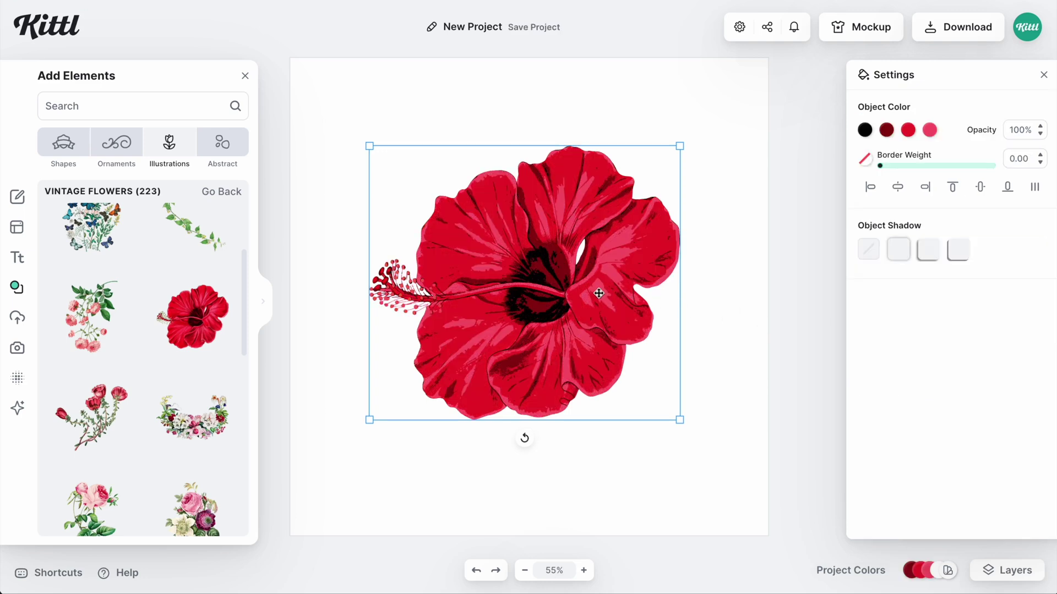
mouse_move(597, 292)
mouse_down()
mouse_move(533, 272)
mouse_move(587, 311)
mouse_move(596, 302)
mouse_up()
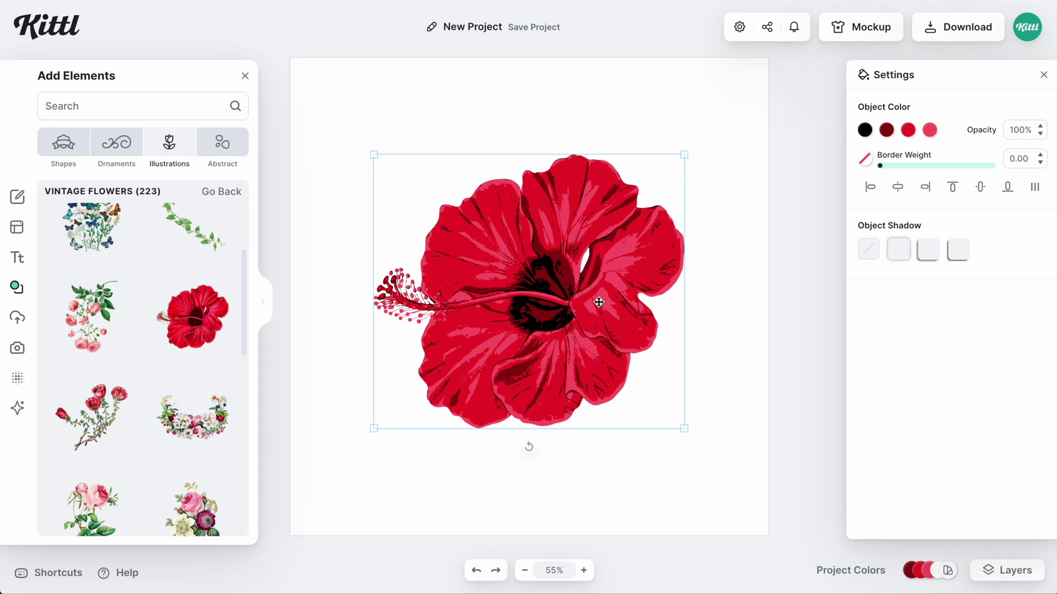
- Change the hibiscus's main red shade to magenta
click(908, 131)
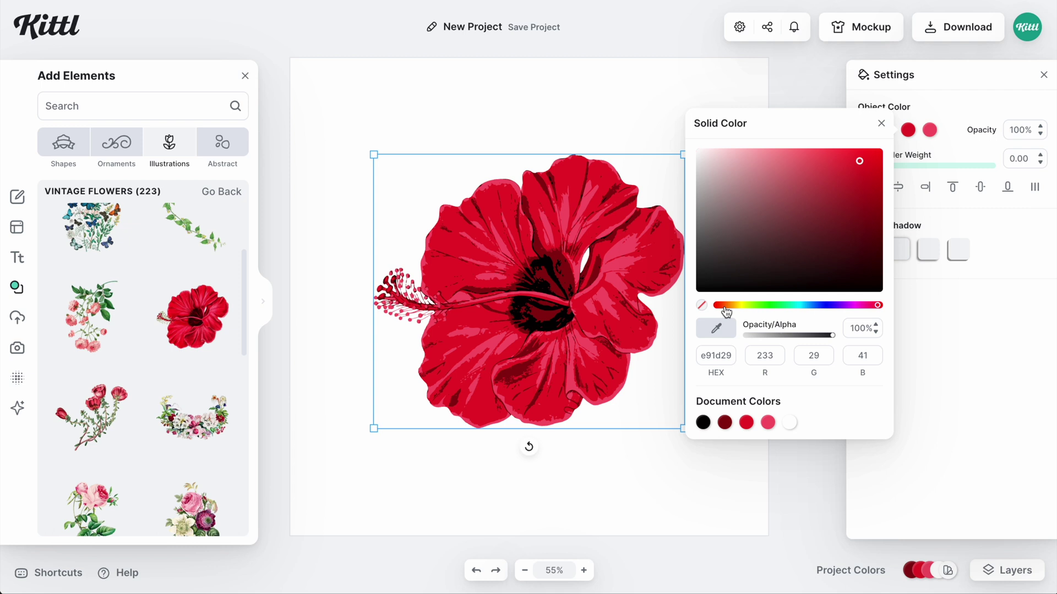
click(861, 311)
click(861, 184)
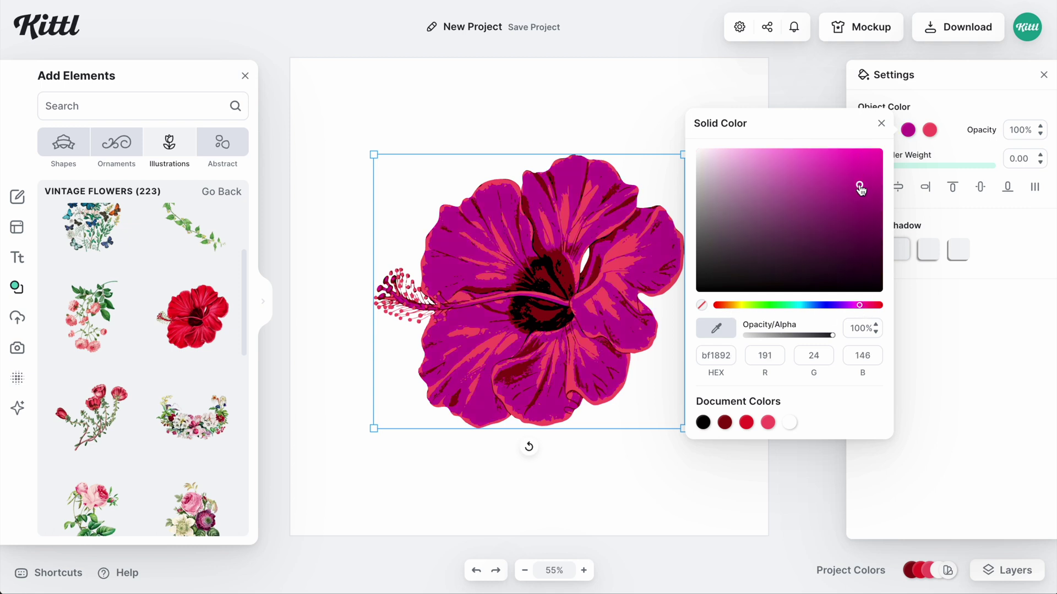
click(886, 131)
- Turn the flower's dark red shade deep purple and deselect the flower
click(930, 130)
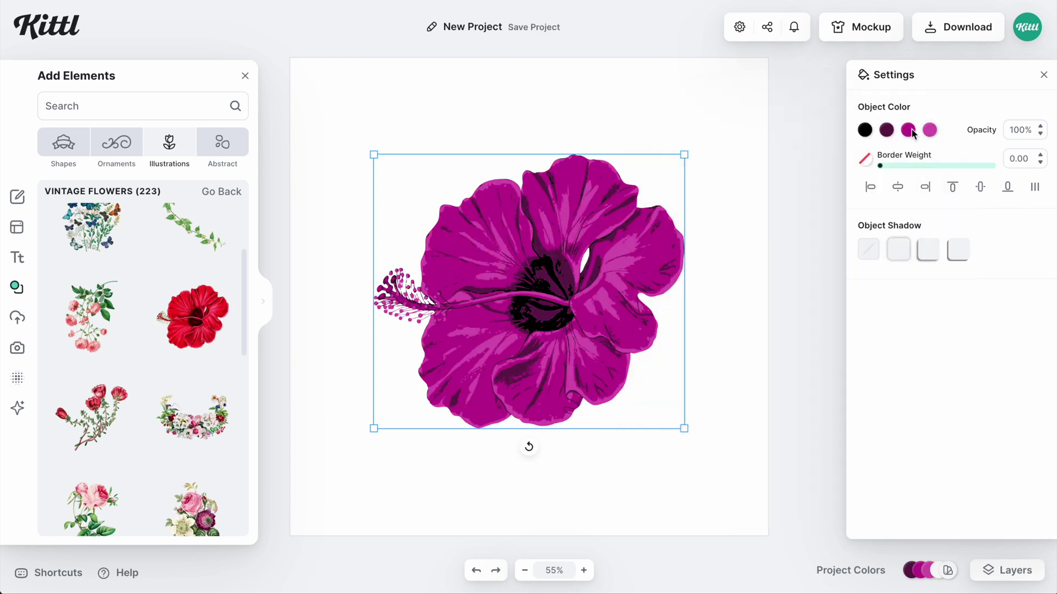
click(864, 130)
drag(732, 281, 821, 263)
click(795, 213)
click(795, 213)
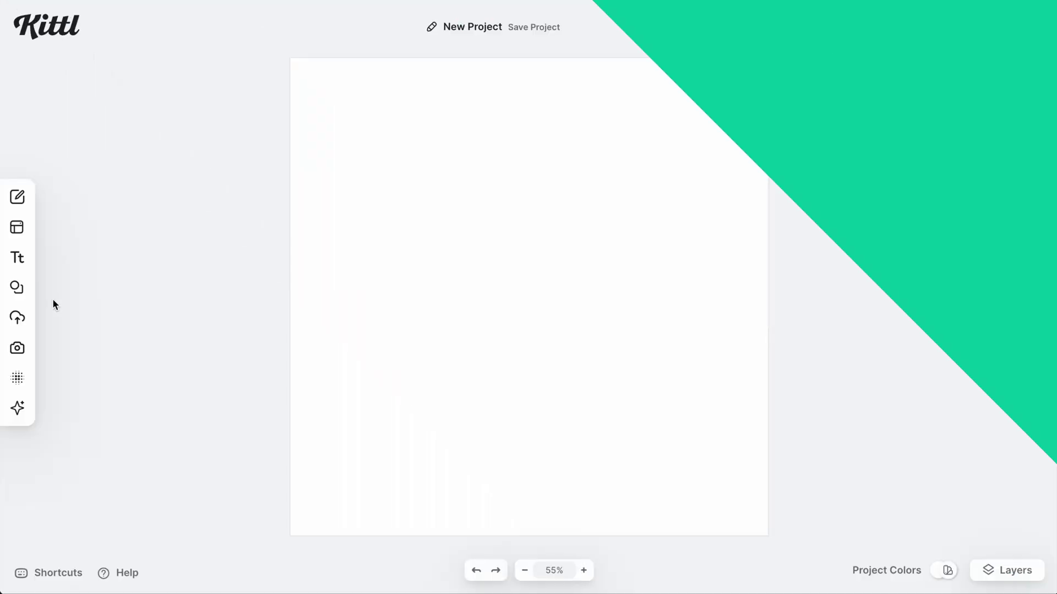
- Add the 'fox' stock photo of a fox on a road, scaled to the canvas width
mouse_move(25, 331)
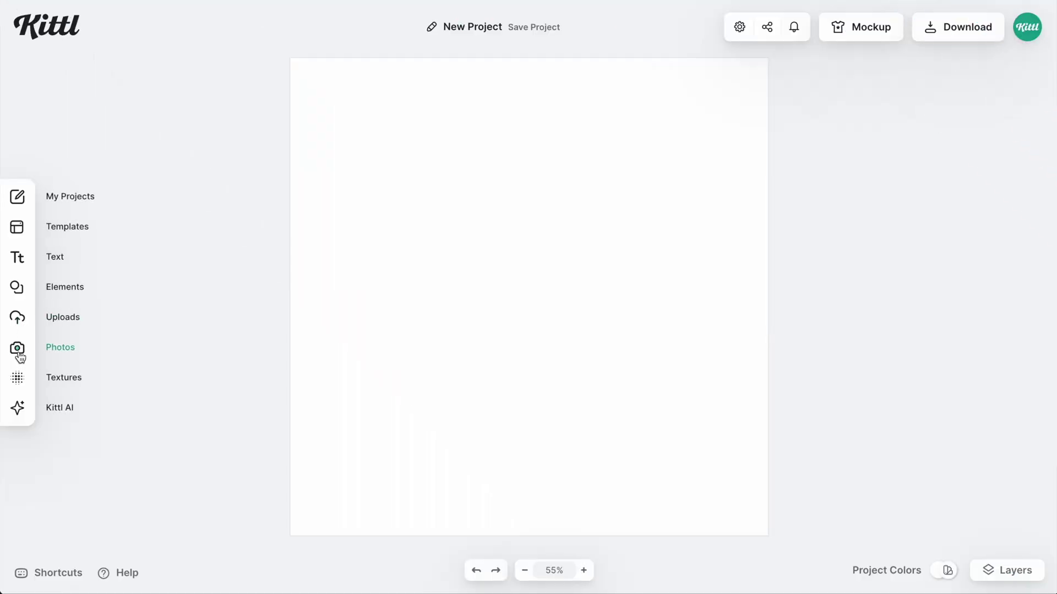
click(18, 353)
click(127, 102)
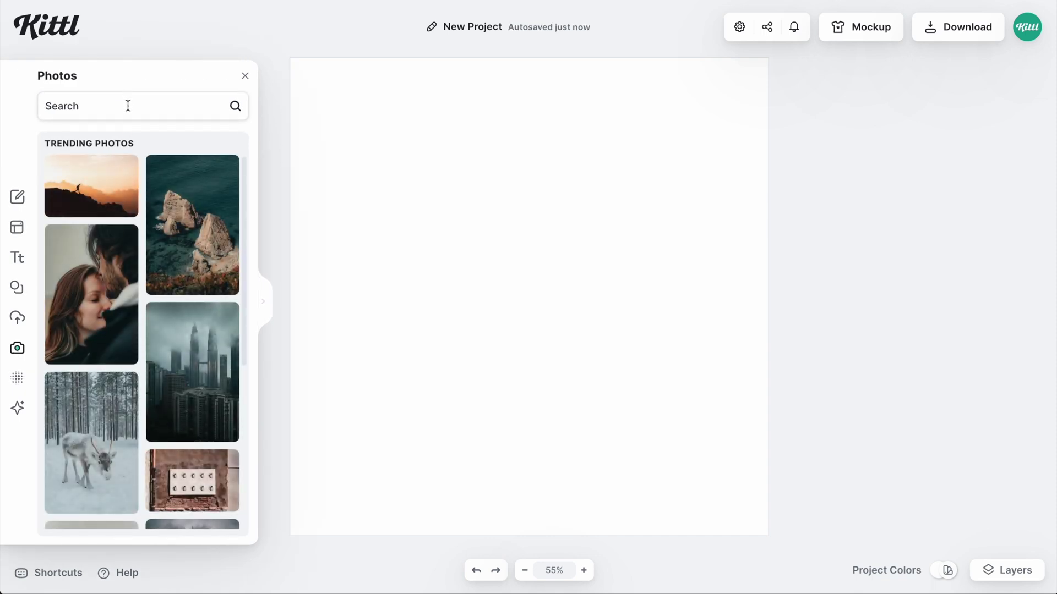
text(fox)
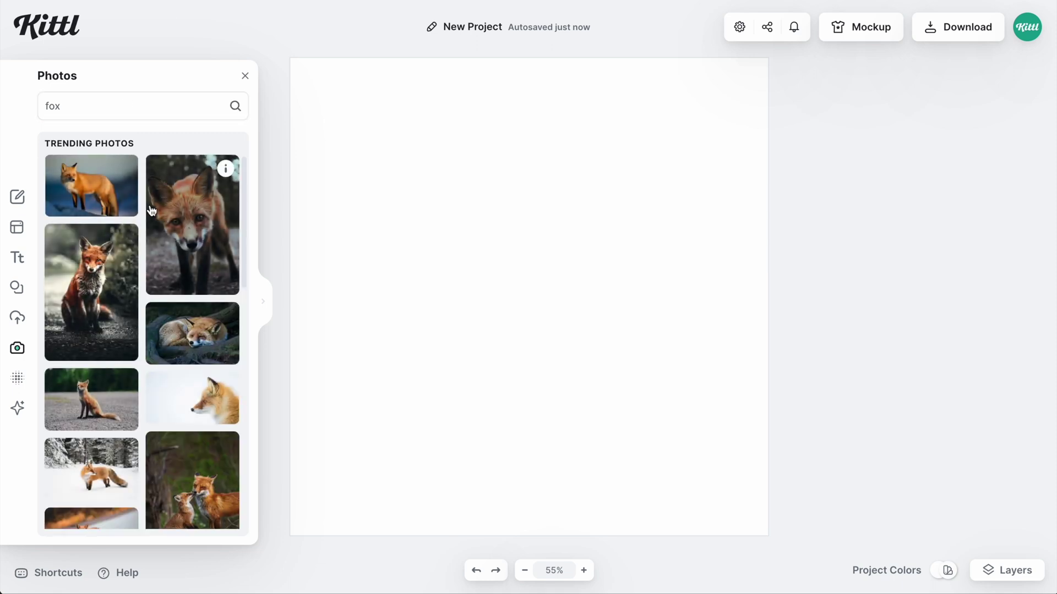
scroll(152, 210, down, 4)
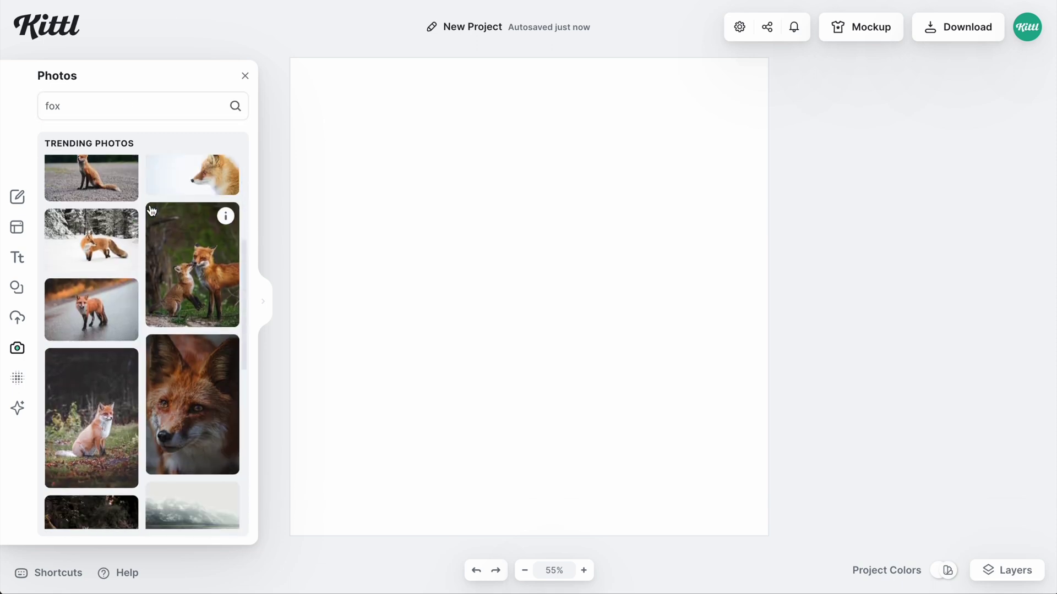
click(69, 295)
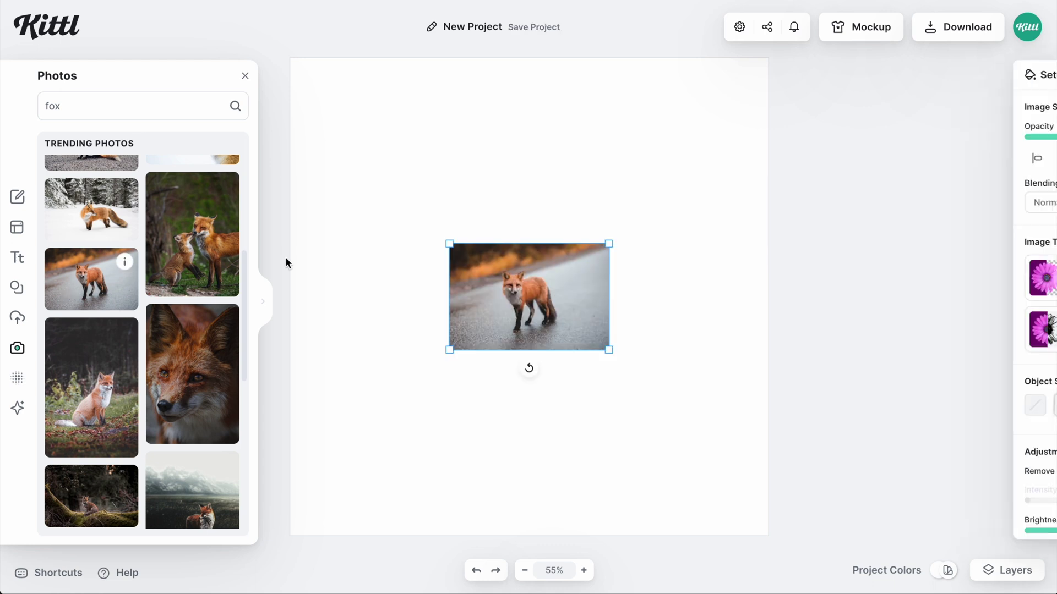
drag(608, 243, 788, 150)
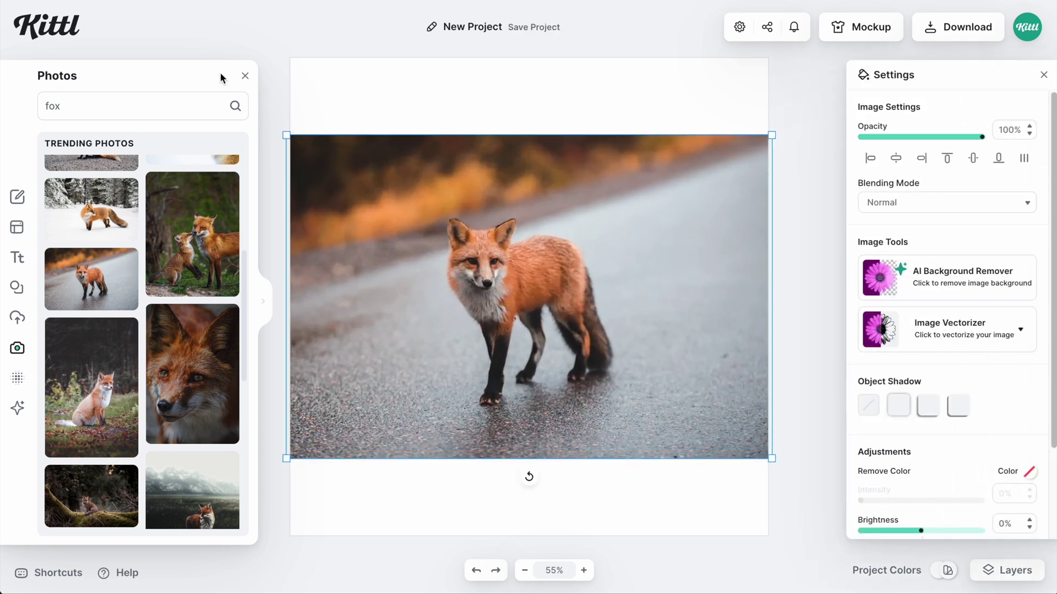
click(244, 77)
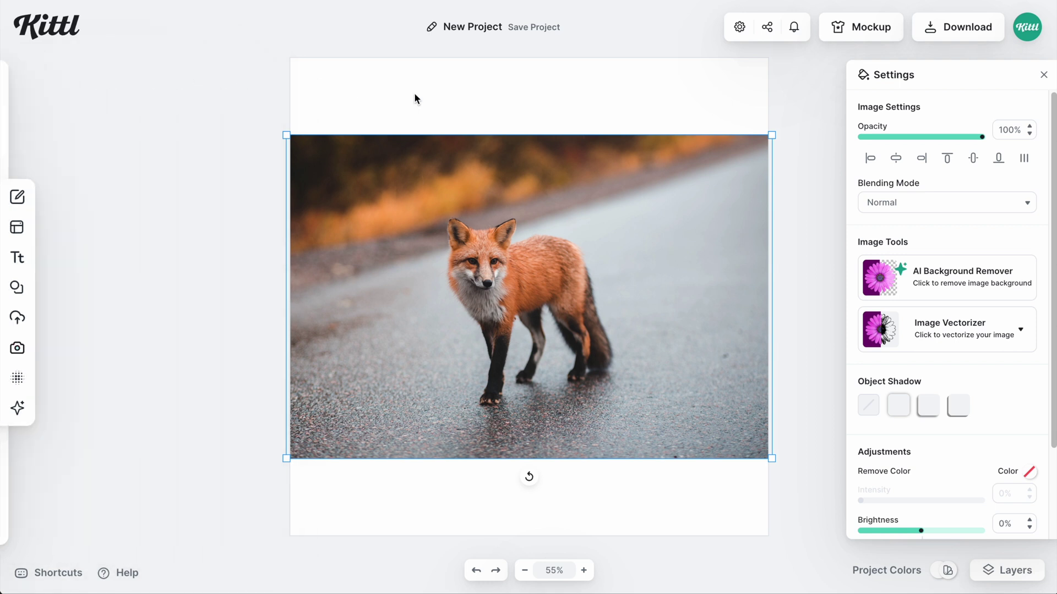
- Remove the fox photo's road background, enlarge the cut-out and vectorize it at 3 colours
click(932, 277)
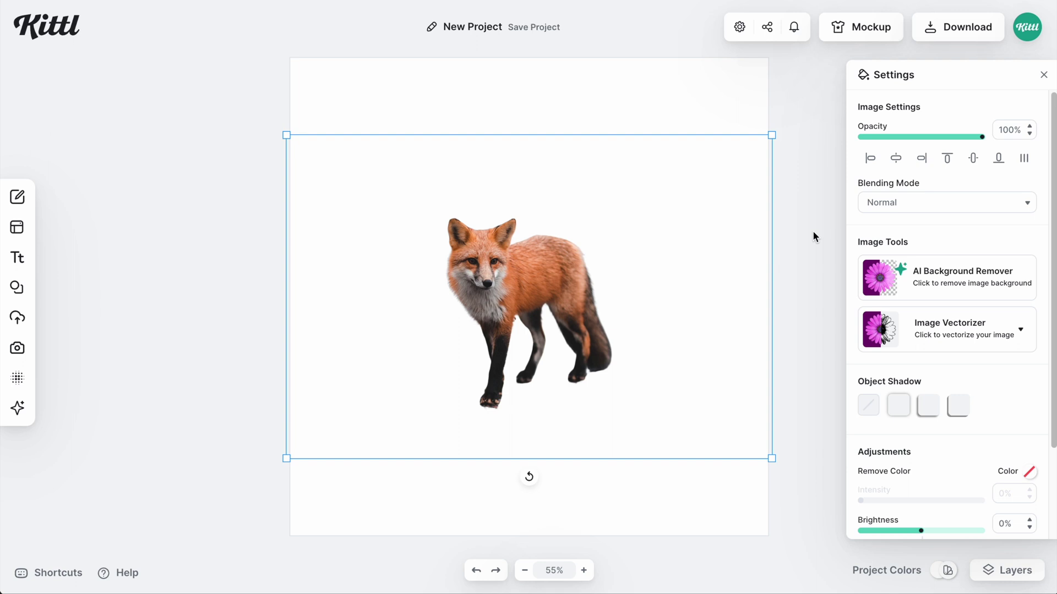
drag(775, 132, 820, 103)
click(1025, 332)
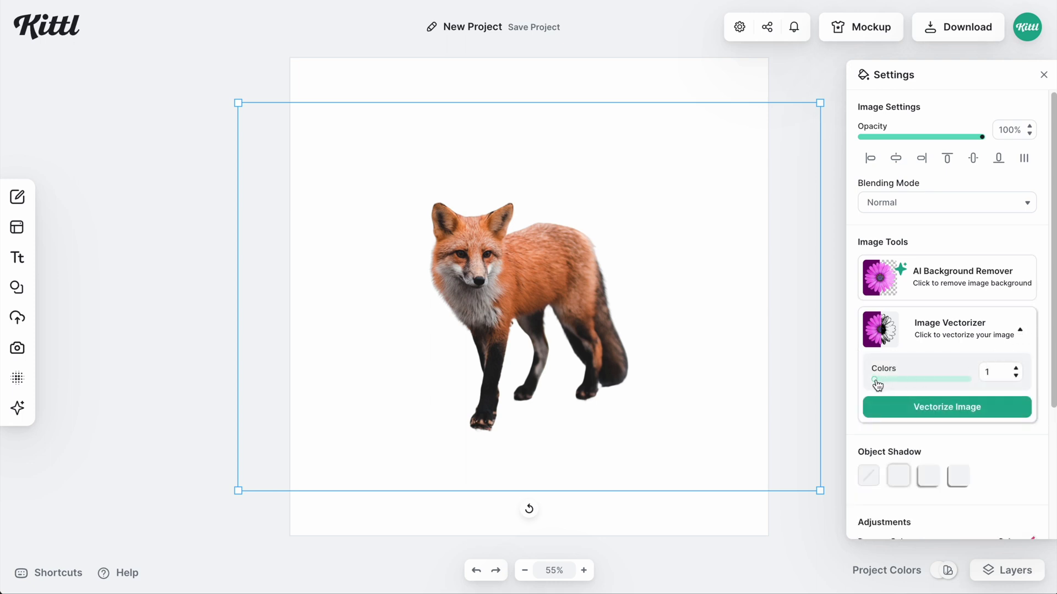
drag(876, 380, 898, 389)
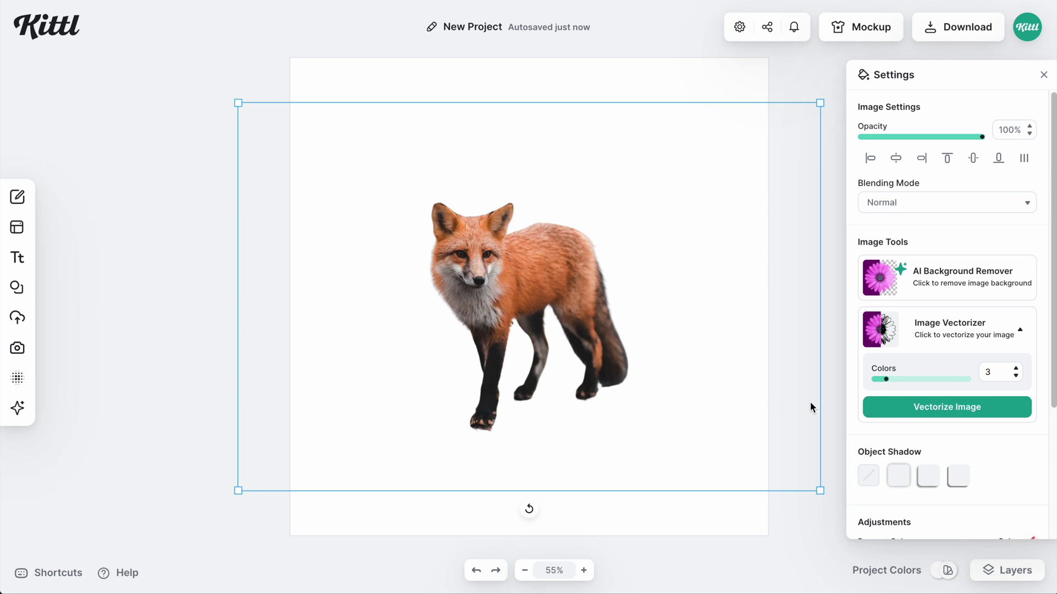
click(938, 406)
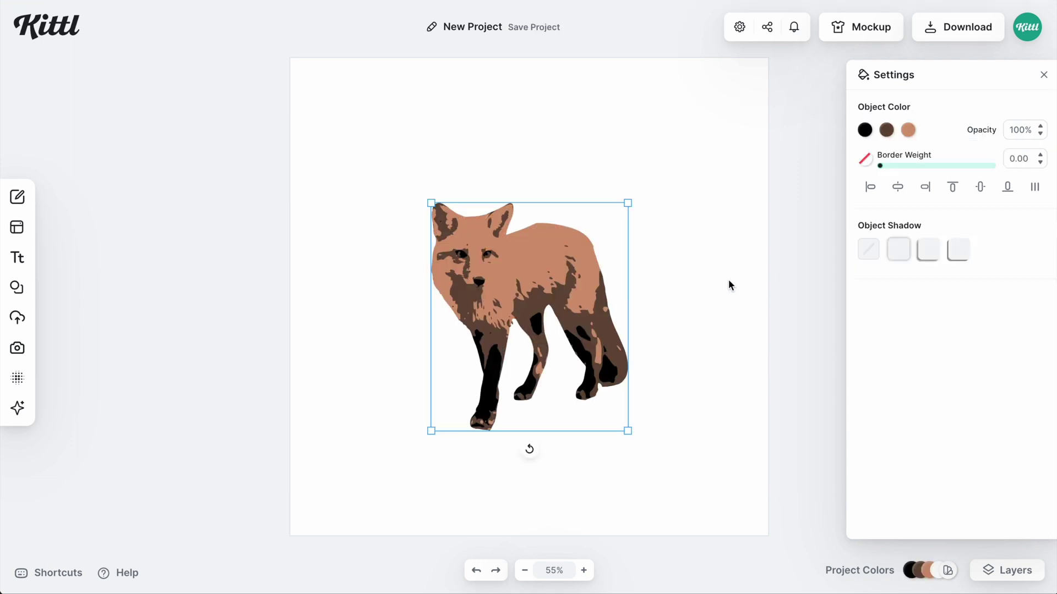
- Undo the 3-colour vectorization and re-vectorize the fox at 5 colours
key(ctrl+z)
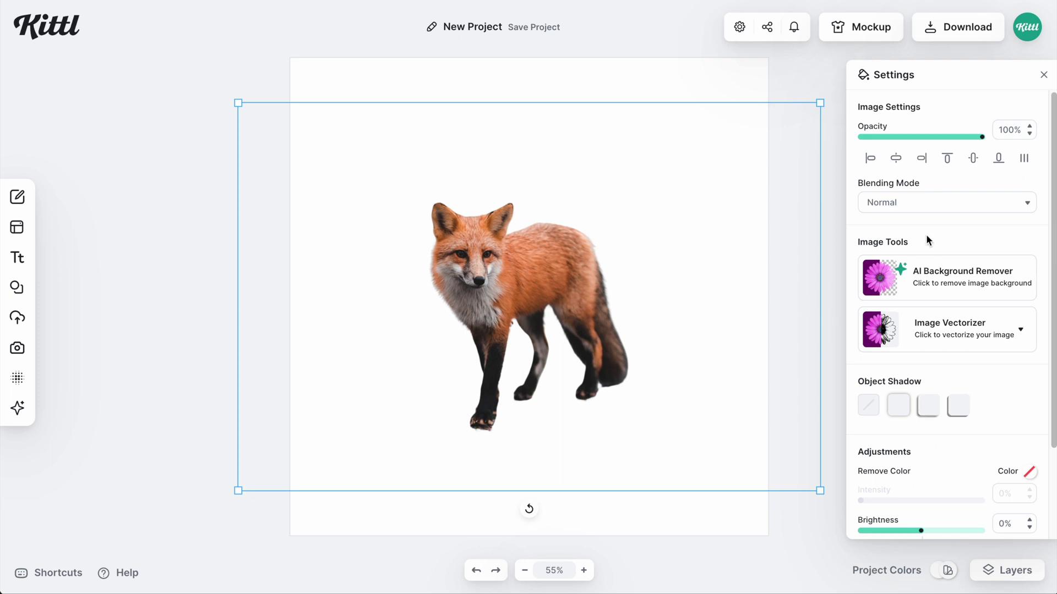
click(943, 330)
drag(877, 381, 899, 381)
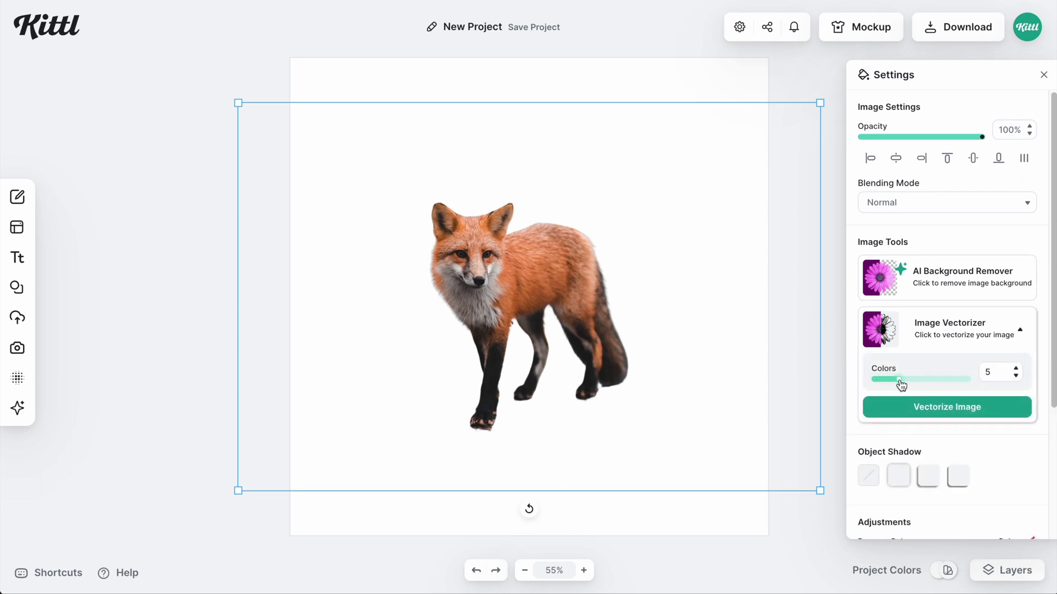
click(943, 410)
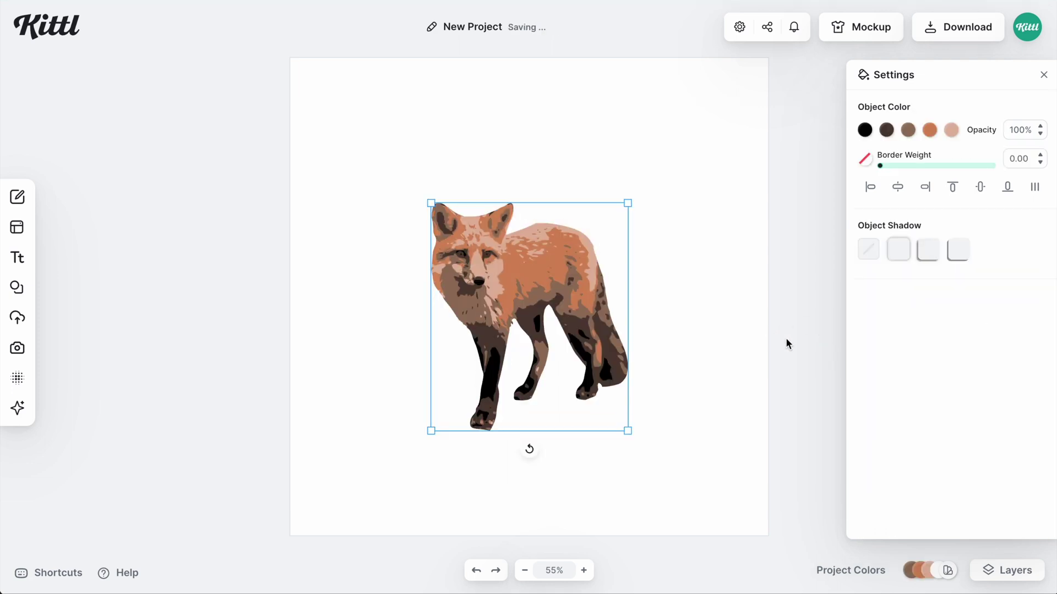
- Undo the 5-colour version and vectorize the fox at 7 colours instead
key(ctrl+z)
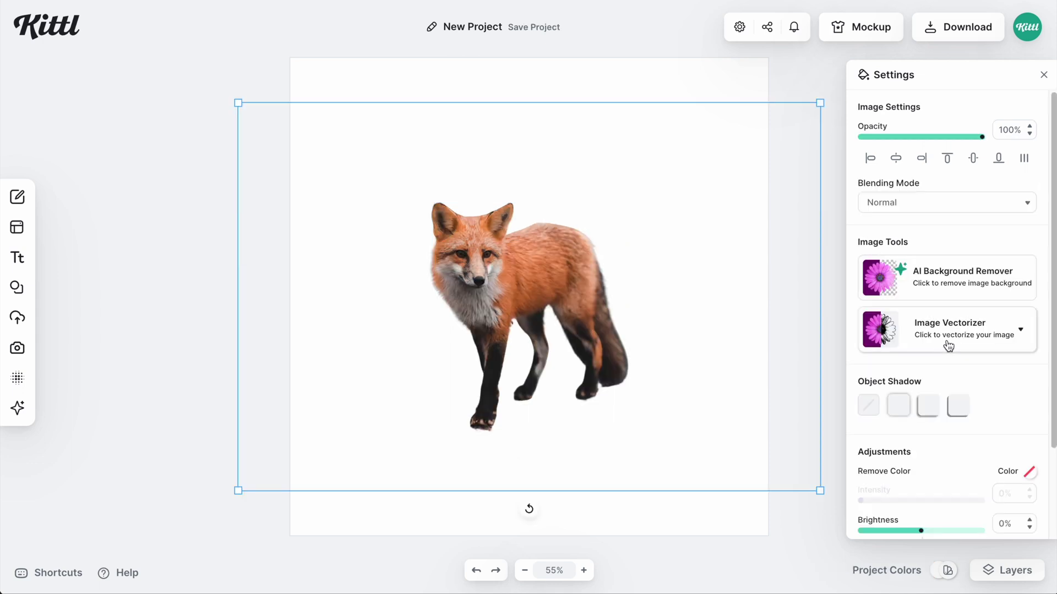
click(902, 342)
drag(876, 383, 917, 383)
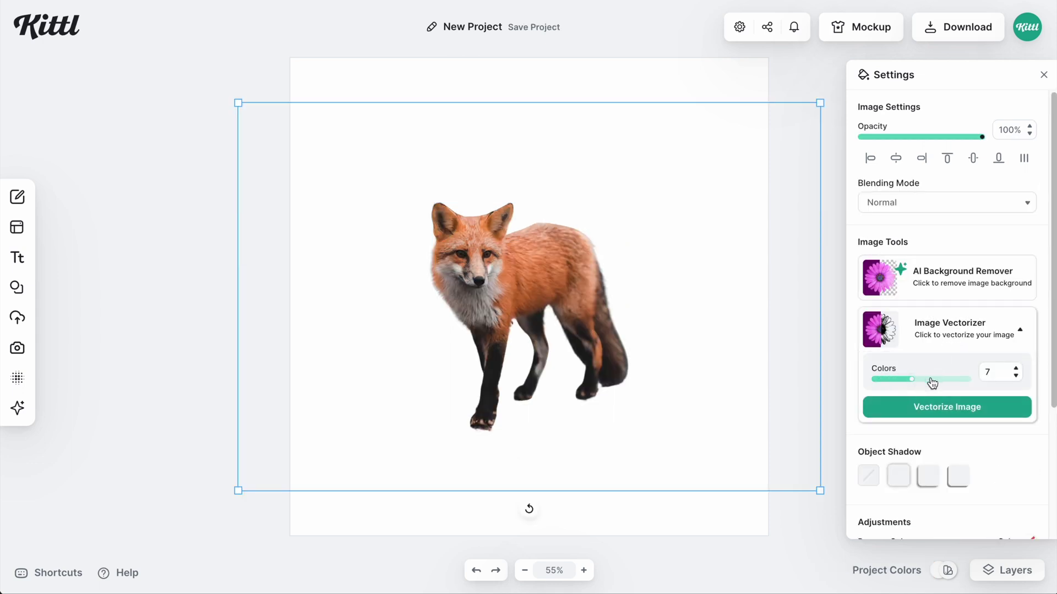
click(947, 407)
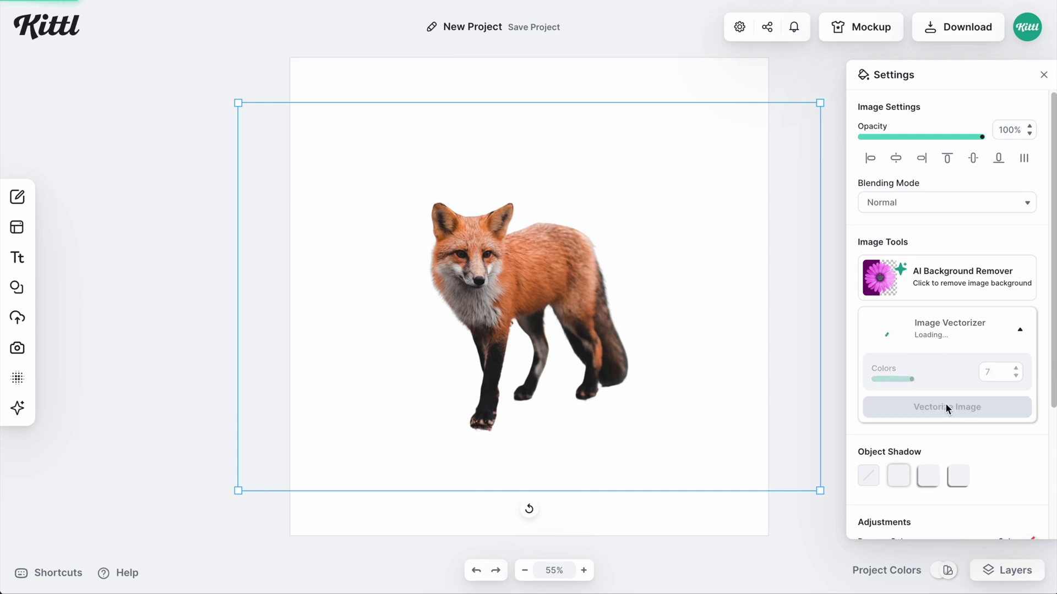
click(811, 265)
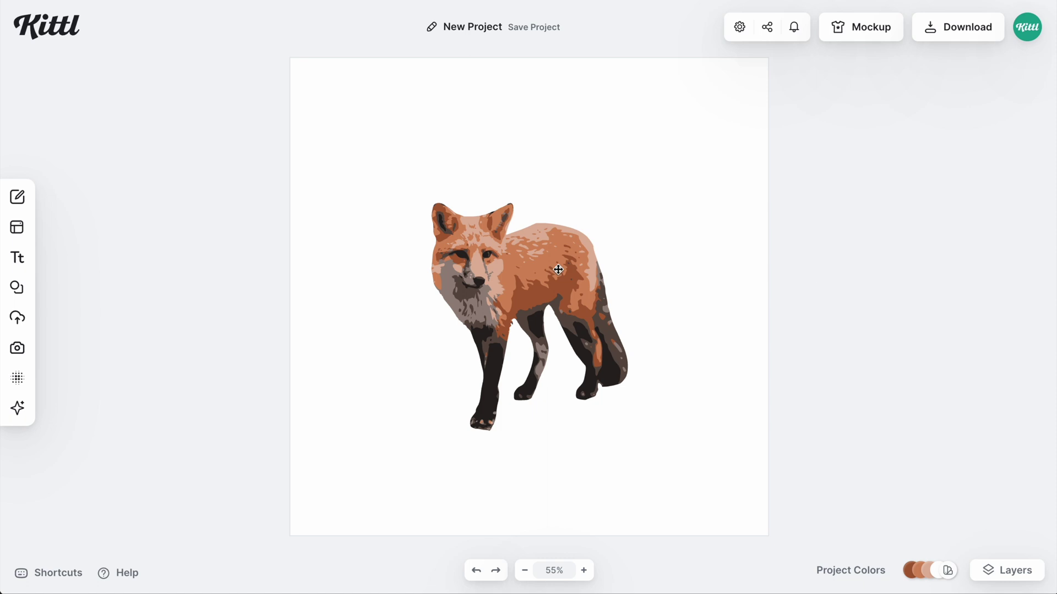
- Enlarge the vectorized fox from a corner handle and brighten its orange shades
click(557, 268)
drag(627, 203, 690, 166)
click(951, 127)
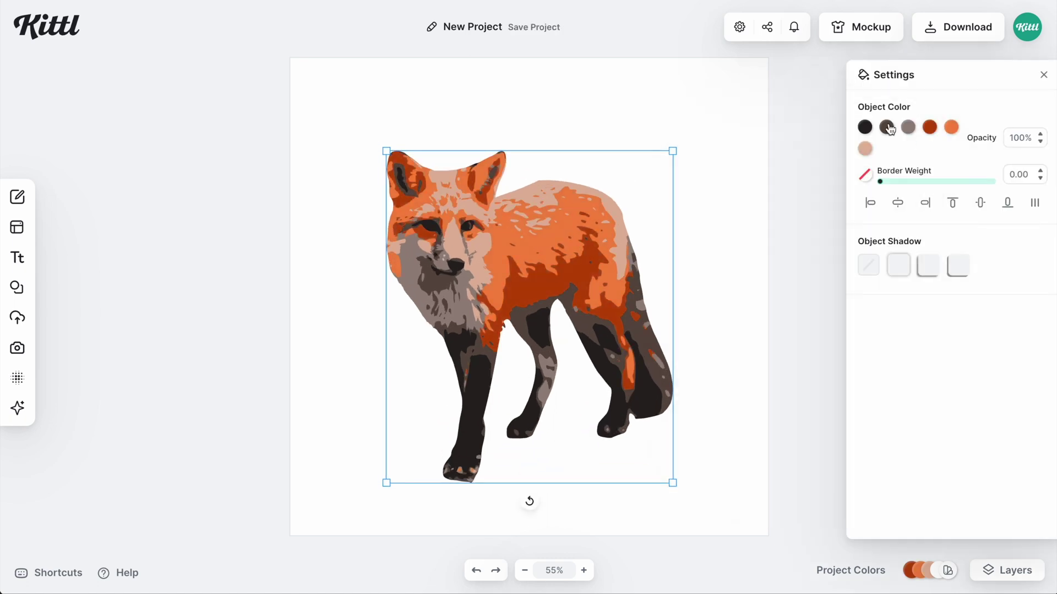
click(887, 128)
- Lighten the fox's grey shade to near-white, then deselect the fox
click(685, 257)
drag(685, 257, 703, 177)
key(Escape)
key(ctrl+minus)
key(ctrl+minus)
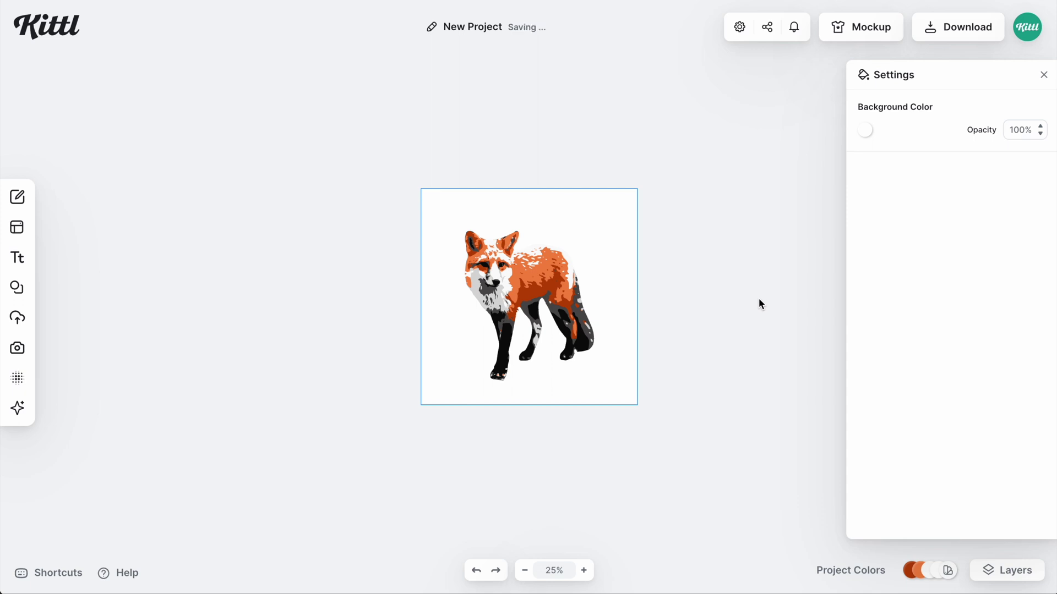
key(ctrl+plus)
key(ctrl+plus)
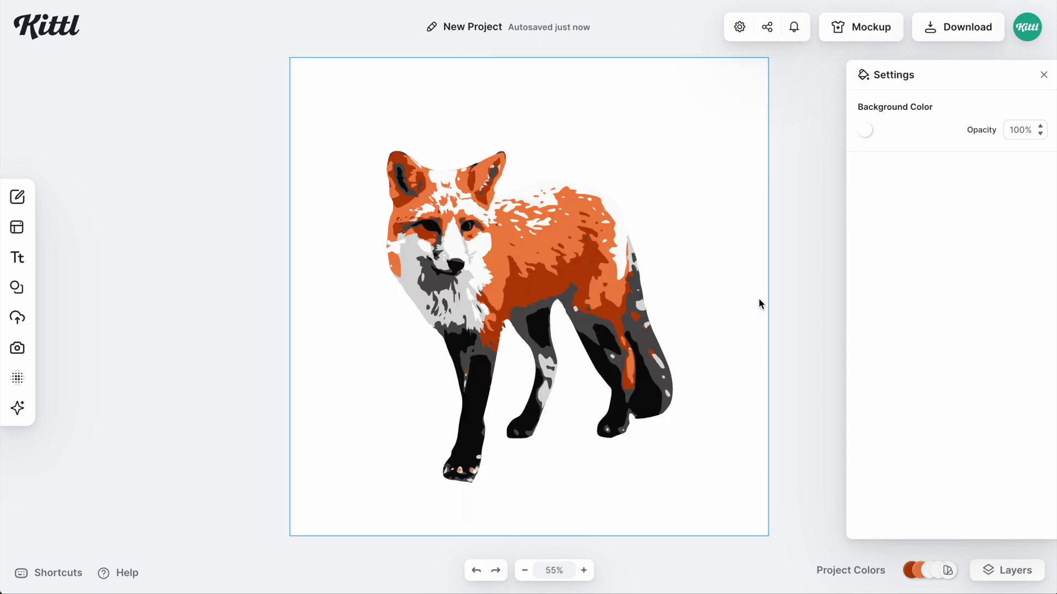